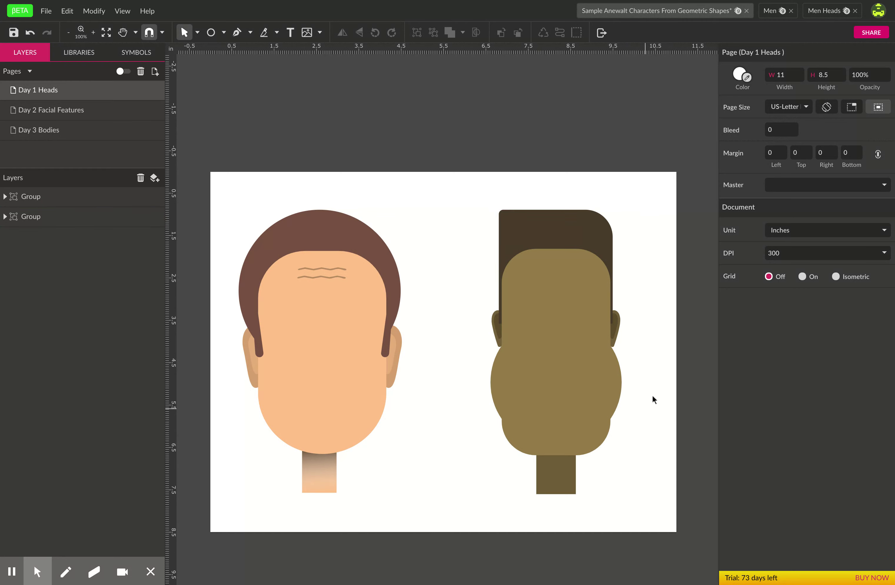
# Look through the Day 2 and Day 3 pages, then hide the first head group on Day 1 Heads.
pyautogui.click(74, 114)
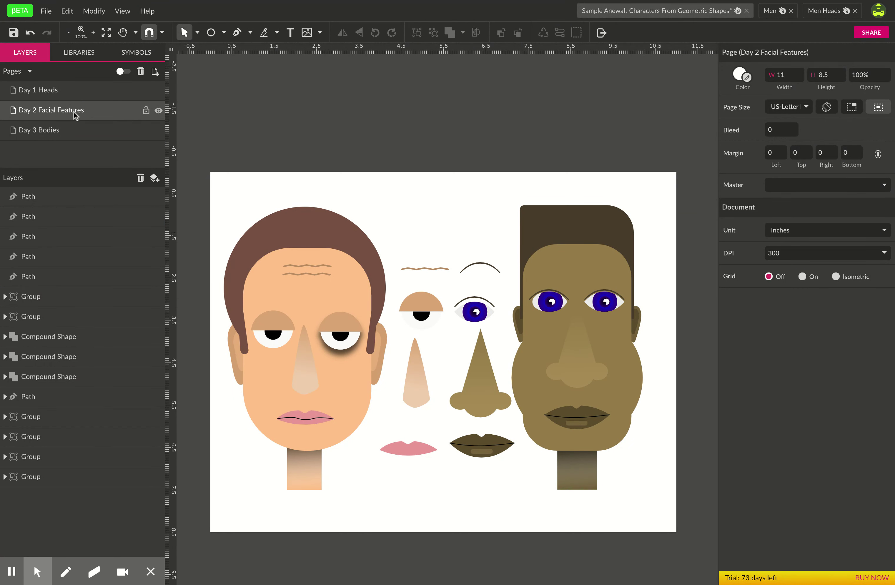
pyautogui.click(69, 132)
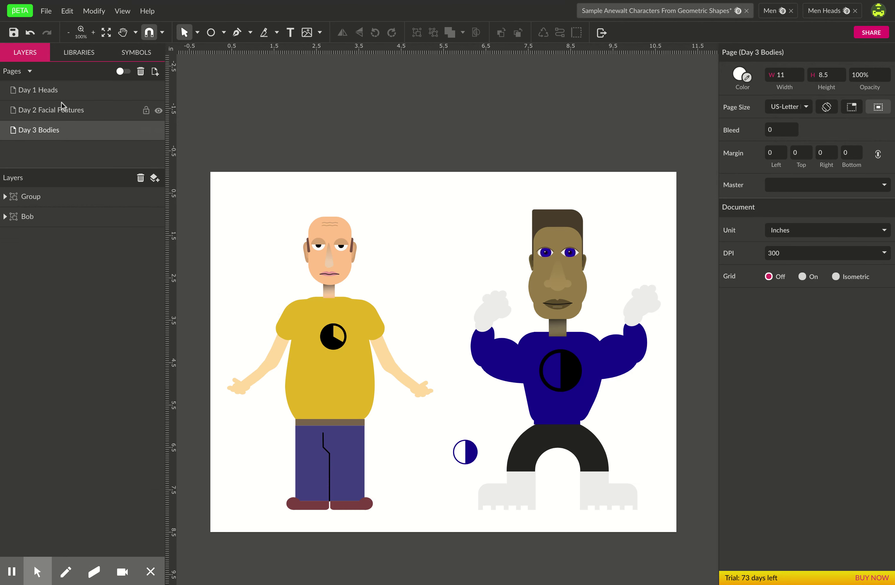
pyautogui.click(67, 92)
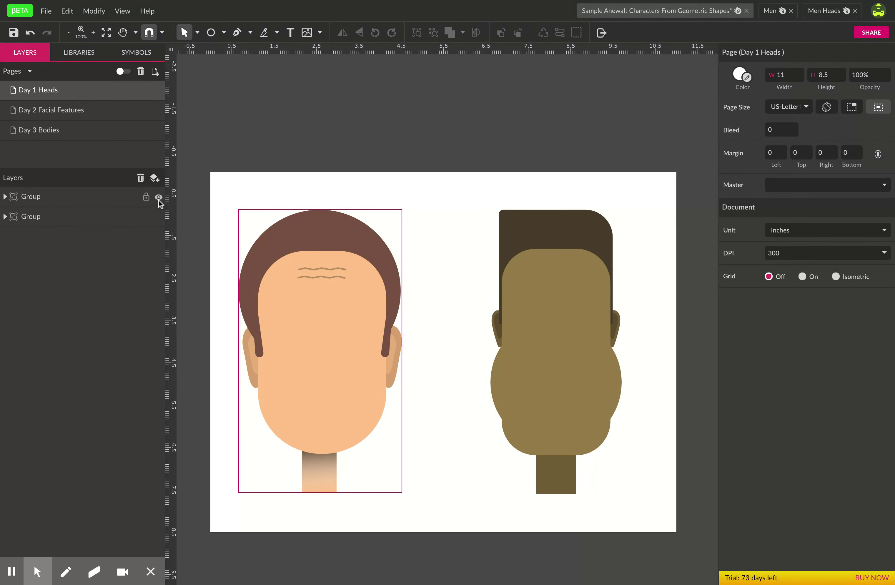
pyautogui.click(158, 197)
# Zoom to 150% and pan the Day 1 Heads page to frame the empty area for a new head.
pyautogui.press('h')
pyautogui.scroll(2, 333, 341)
pyautogui.moveTo(333, 342)
pyautogui.mouseDown()
pyautogui.moveTo(411, 335)
pyautogui.moveTo(319, 304)
pyautogui.mouseUp()
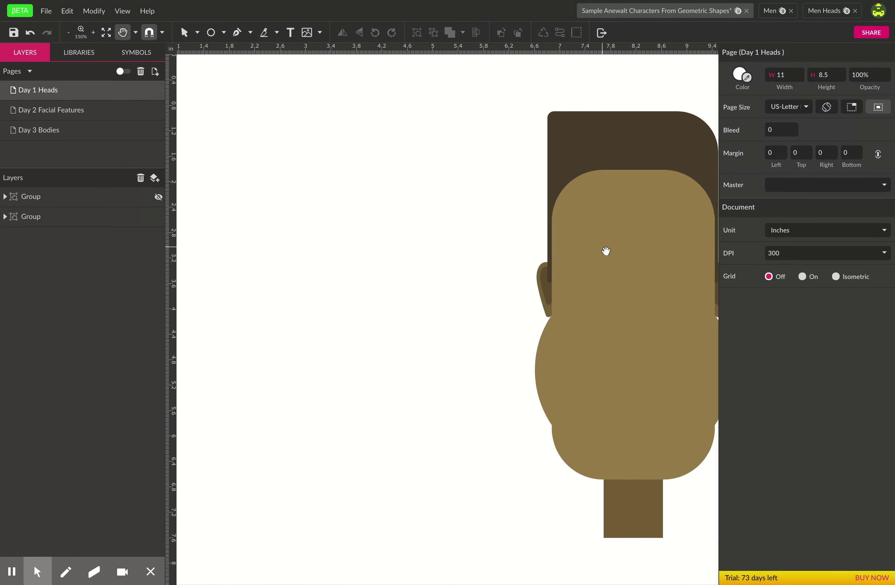
pyautogui.press('v')
pyautogui.click(595, 258)
pyautogui.click(357, 334)
pyautogui.press('h')
pyautogui.moveTo(357, 334); pyautogui.dragTo(403, 324)
# Draw a tall rectangle with corner radius about 1.1 and stretch it further downward.
pyautogui.press('v')
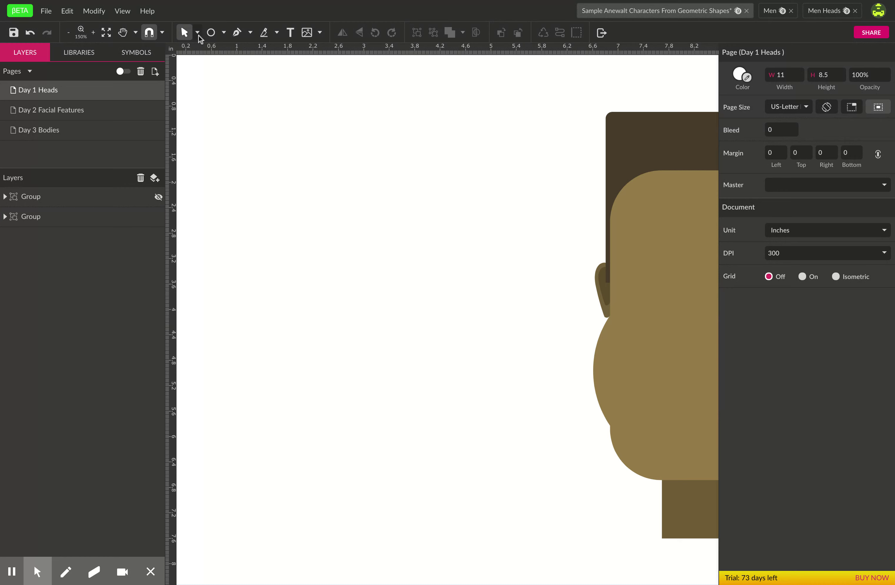
pyautogui.click(222, 33)
pyautogui.click(220, 66)
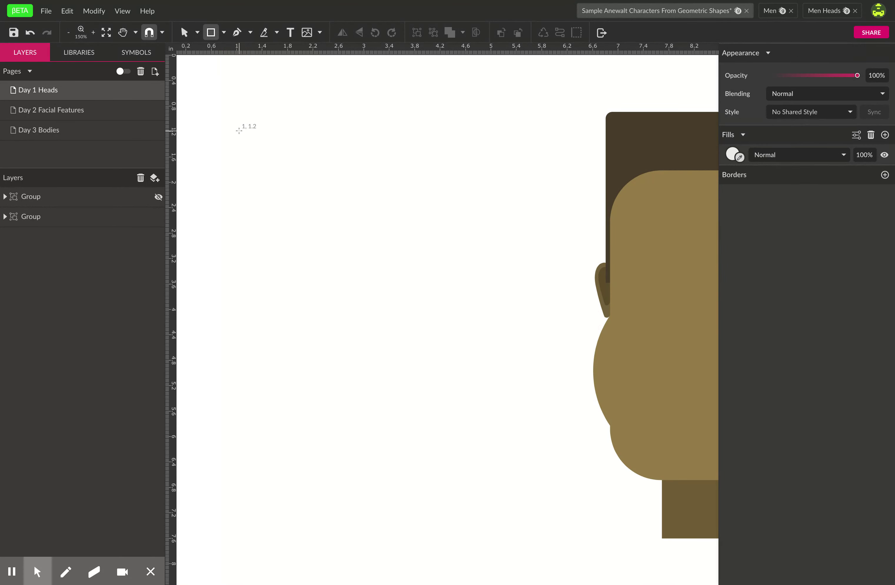
pyautogui.moveTo(237, 129)
pyautogui.mouseDown()
pyautogui.moveTo(393, 297)
pyautogui.moveTo(406, 418)
pyautogui.moveTo(433, 461)
pyautogui.mouseUp()
pyautogui.moveTo(769, 175); pyautogui.dragTo(816, 175)
pyautogui.moveTo(337, 462); pyautogui.dragTo(336, 527)
# Draw a 3.9444-inch circle over the rectangle's lower half, raise it, and select both shapes.
pyautogui.click(209, 33)
pyautogui.click(224, 33)
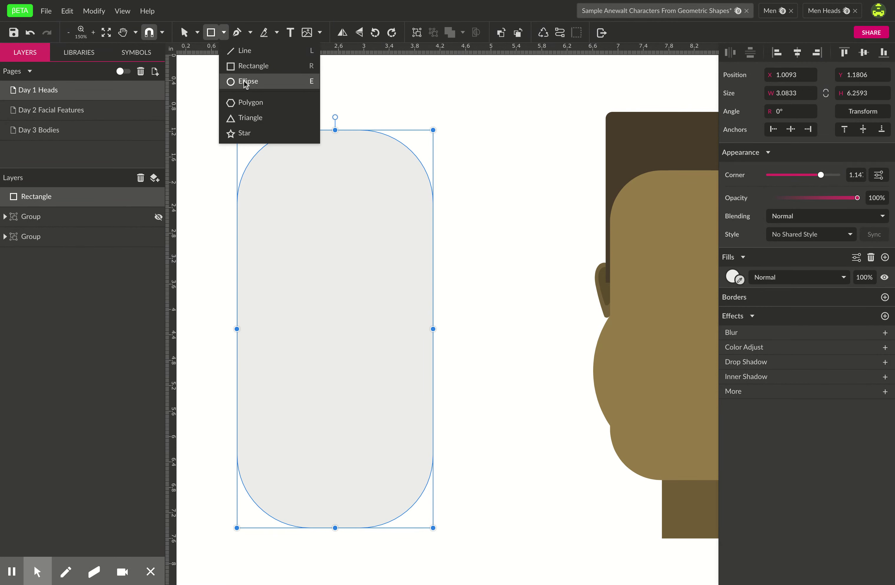
pyautogui.click(243, 80)
pyautogui.click(209, 312)
pyautogui.moveTo(208, 312); pyautogui.dragTo(459, 460)
pyautogui.moveTo(391, 457); pyautogui.dragTo(367, 420)
pyautogui.click(473, 215)
pyautogui.click(464, 193)
pyautogui.moveTo(464, 193); pyautogui.dragTo(311, 381)
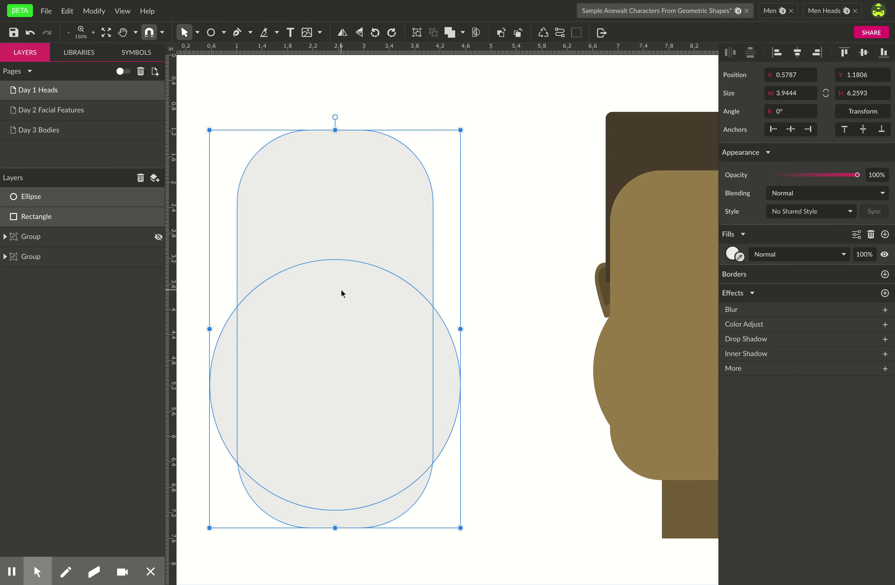
# Combine the rectangle and circle into one compound shape filled tan #CAAB72.
pyautogui.click(449, 33)
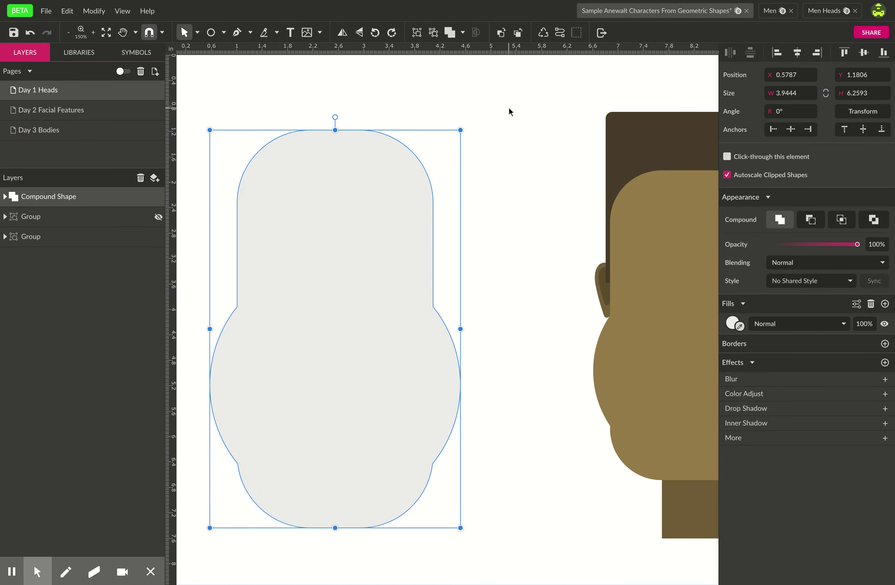
pyautogui.click(732, 325)
pyautogui.click(759, 433)
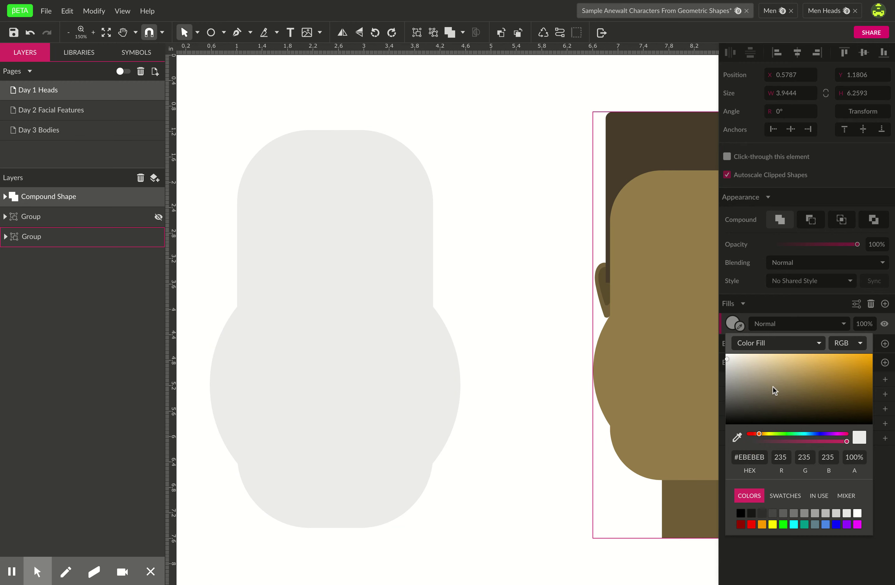
pyautogui.moveTo(774, 390); pyautogui.dragTo(791, 366)
pyautogui.click(587, 353)
pyautogui.press('space')
pyautogui.moveTo(485, 445); pyautogui.dragTo(487, 414)
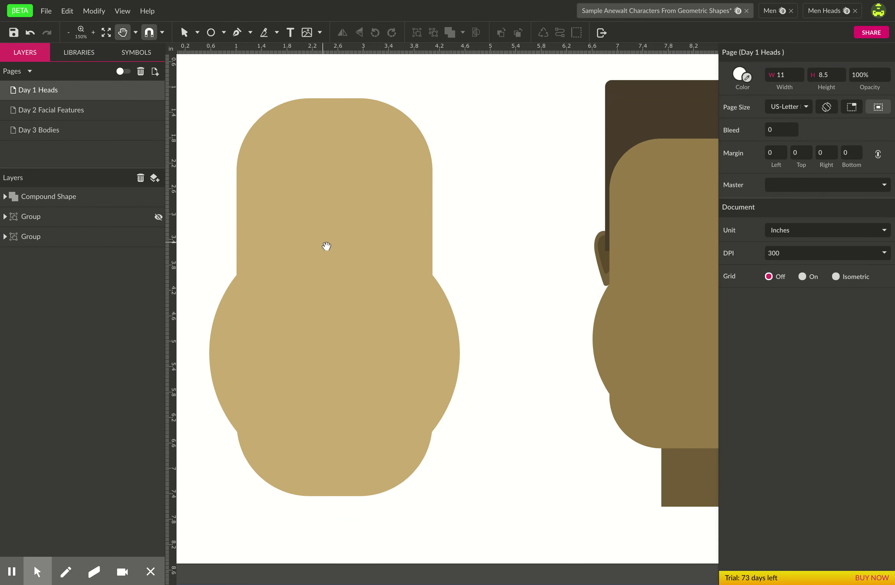
pyautogui.click(224, 33)
# Draw a 0.7963 × 1.2315 in neck rectangle below the face with corner 0.29 and the face's tan.
pyautogui.click(234, 66)
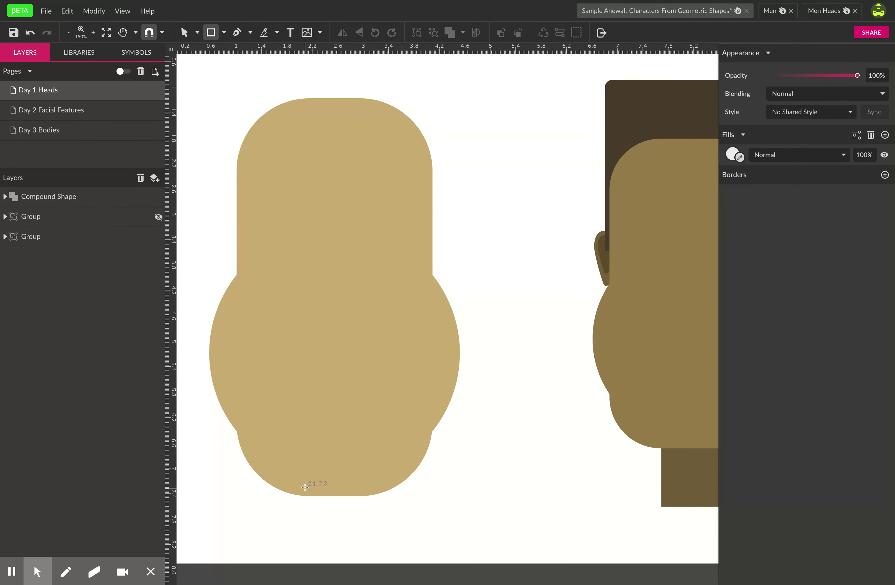
pyautogui.moveTo(305, 487)
pyautogui.mouseDown()
pyautogui.moveTo(319, 530)
pyautogui.moveTo(356, 542)
pyautogui.mouseUp()
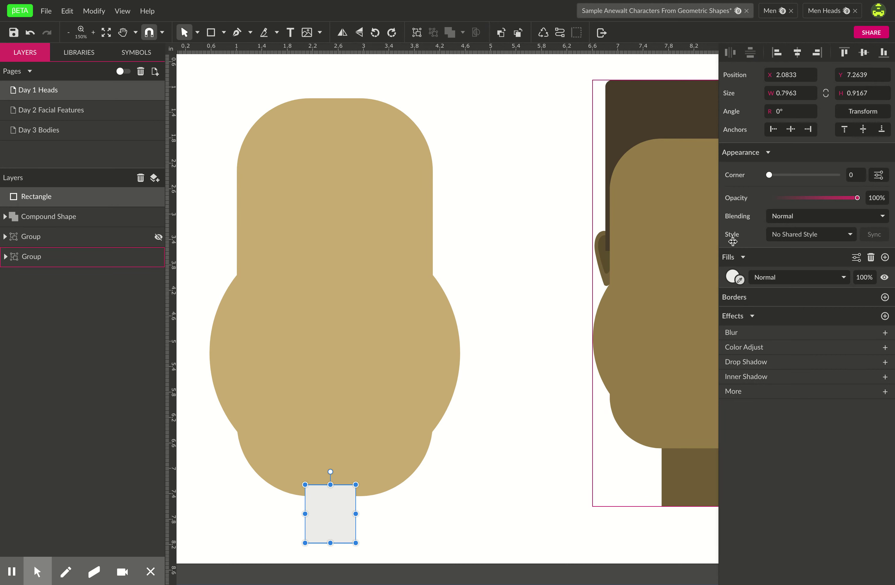
pyautogui.moveTo(768, 175); pyautogui.dragTo(807, 183)
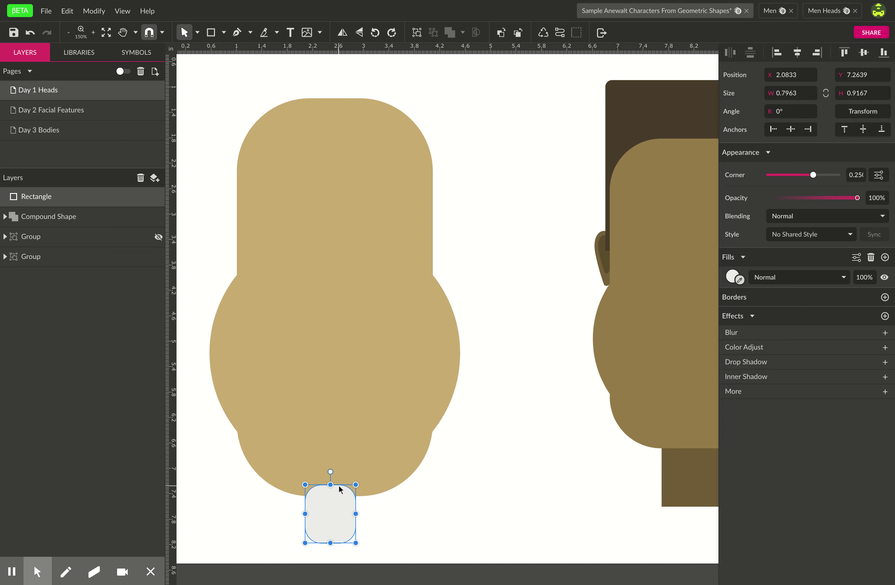
pyautogui.moveTo(330, 484); pyautogui.dragTo(330, 465)
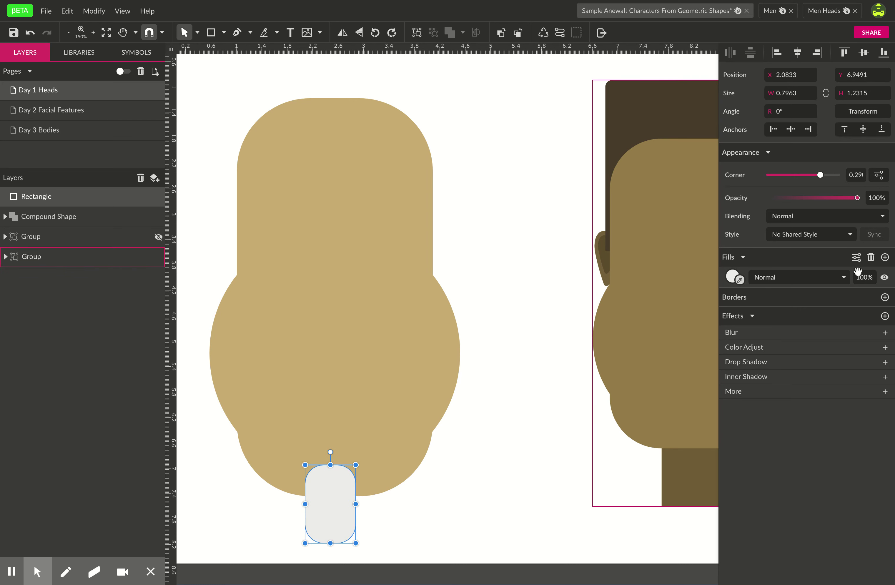
pyautogui.click(739, 280)
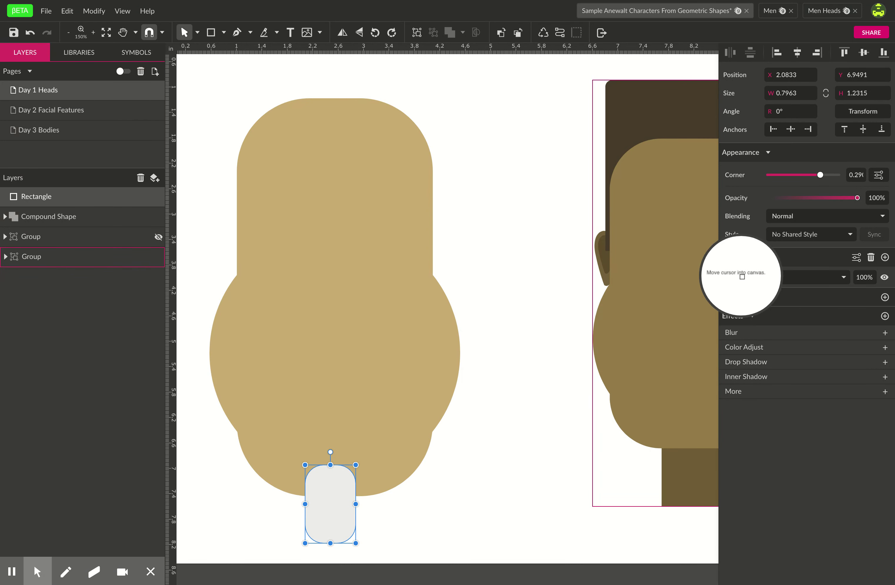
pyautogui.click(366, 331)
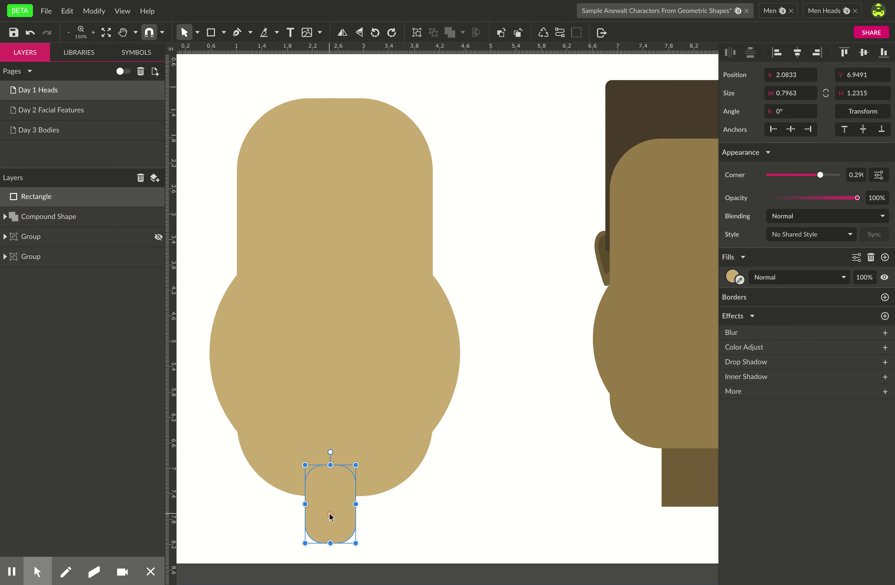
pyautogui.moveTo(330, 516); pyautogui.dragTo(336, 520)
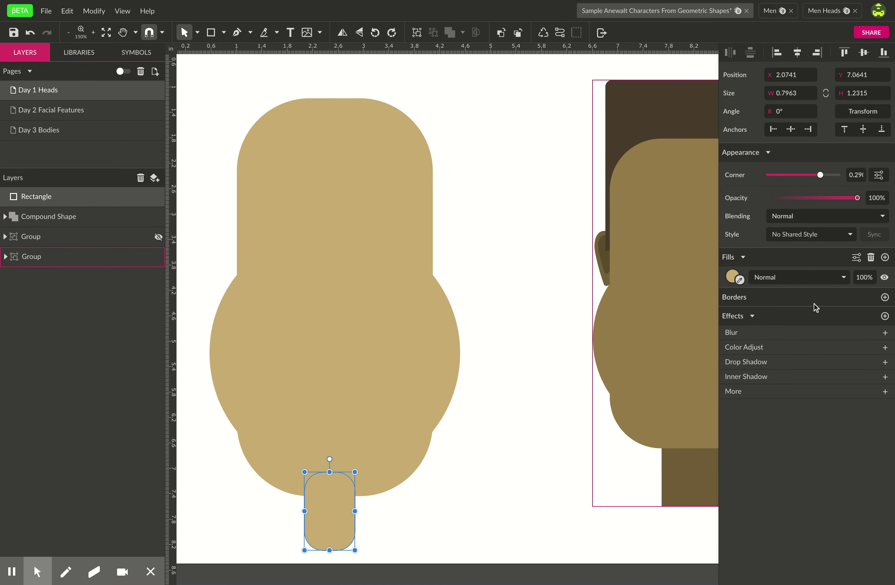
# Darken the neck's fill to brown and move its layer behind the face's Compound Shape.
pyautogui.click(732, 277)
pyautogui.moveTo(790, 322); pyautogui.dragTo(790, 338)
pyautogui.click(520, 390)
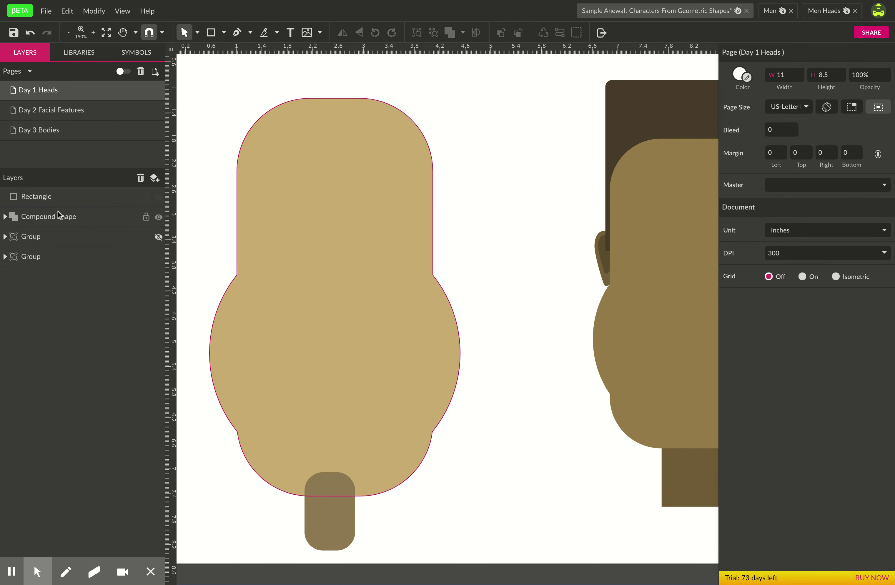
pyautogui.click(127, 199)
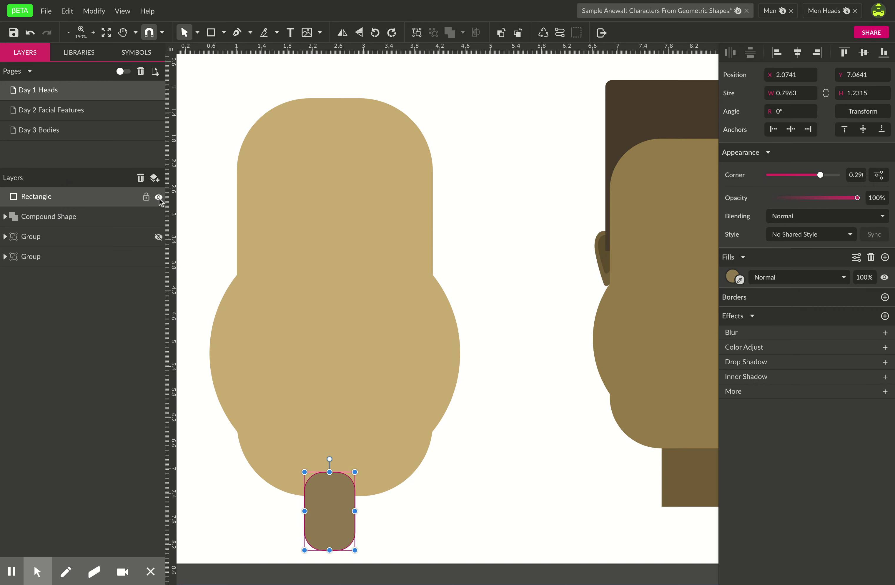
pyautogui.moveTo(80, 202); pyautogui.dragTo(79, 201)
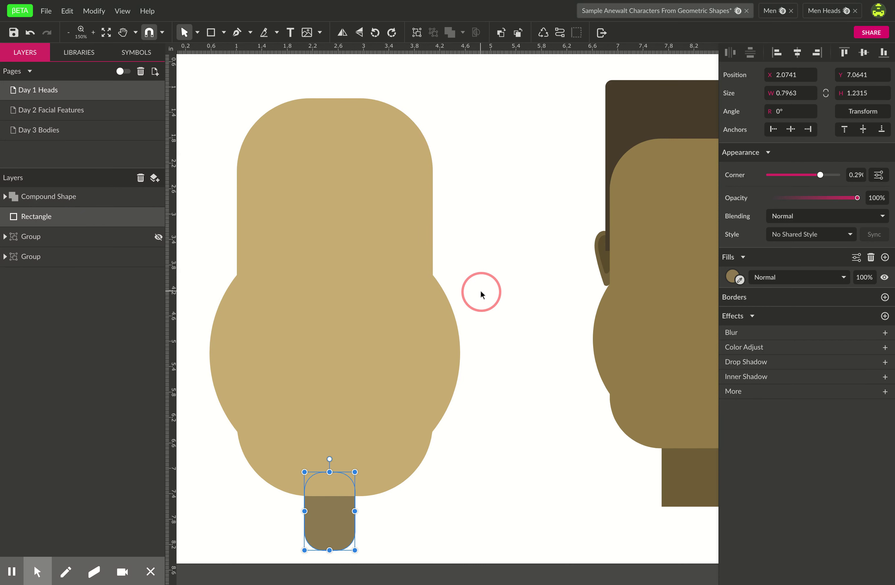
pyautogui.press('space')
# Draw a 3.2685 × 2.463 in hair rectangle over the top of the face with rounded corners.
pyautogui.moveTo(449, 190); pyautogui.dragTo(469, 264)
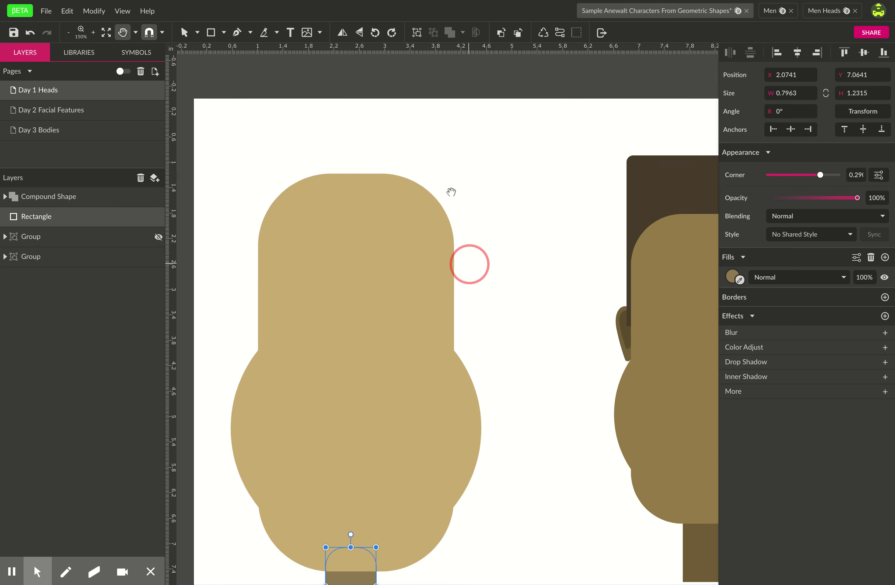
pyautogui.click(211, 34)
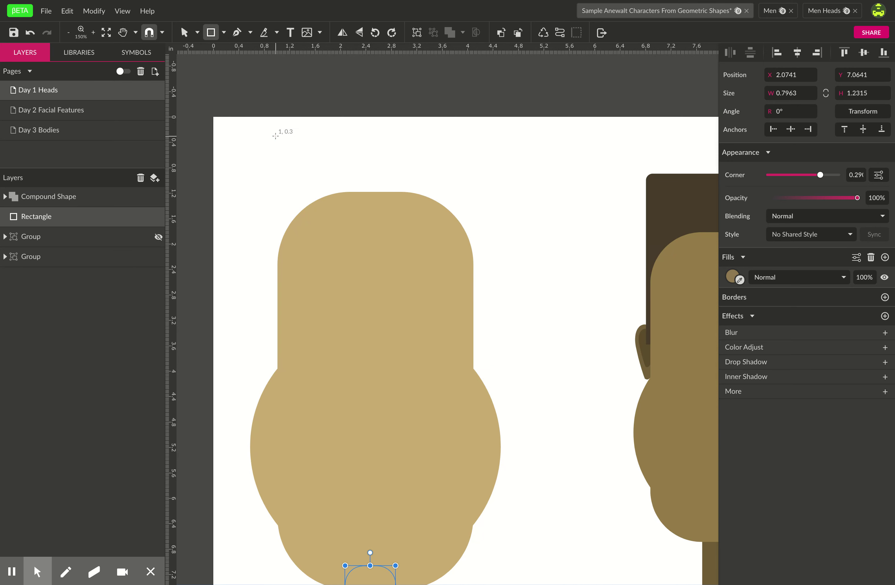
pyautogui.moveTo(271, 130); pyautogui.dragTo(479, 286)
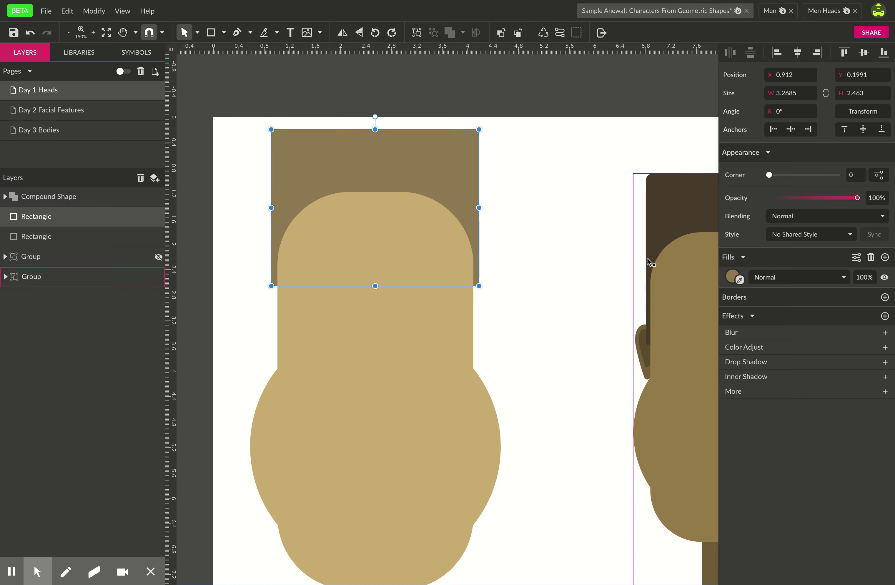
pyautogui.press('space')
pyautogui.moveTo(605, 259); pyautogui.dragTo(346, 249)
pyautogui.press('space')
pyautogui.moveTo(294, 212); pyautogui.dragTo(307, 232)
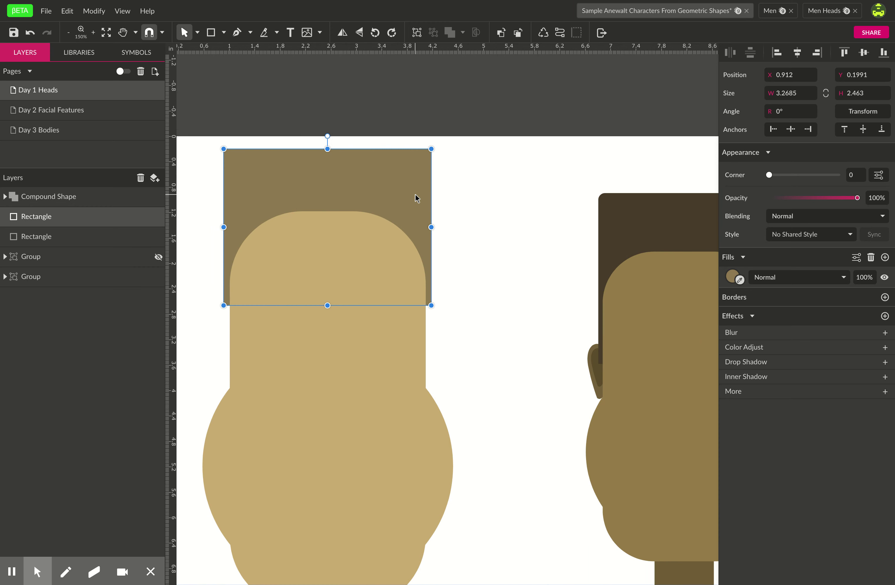
pyautogui.moveTo(768, 175); pyautogui.dragTo(793, 175)
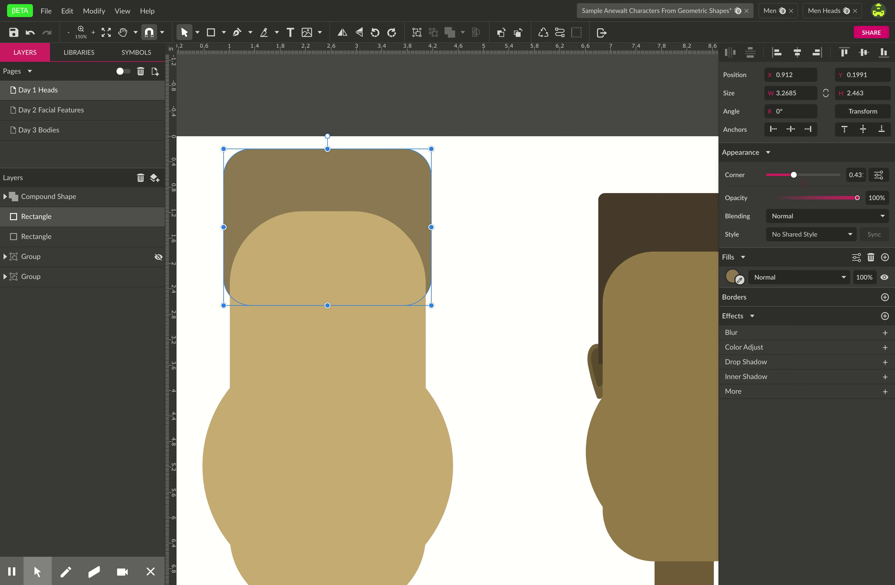
# Unlock the hair rectangle's corner radii so each corner can be rounded independently.
pyautogui.click(879, 177)
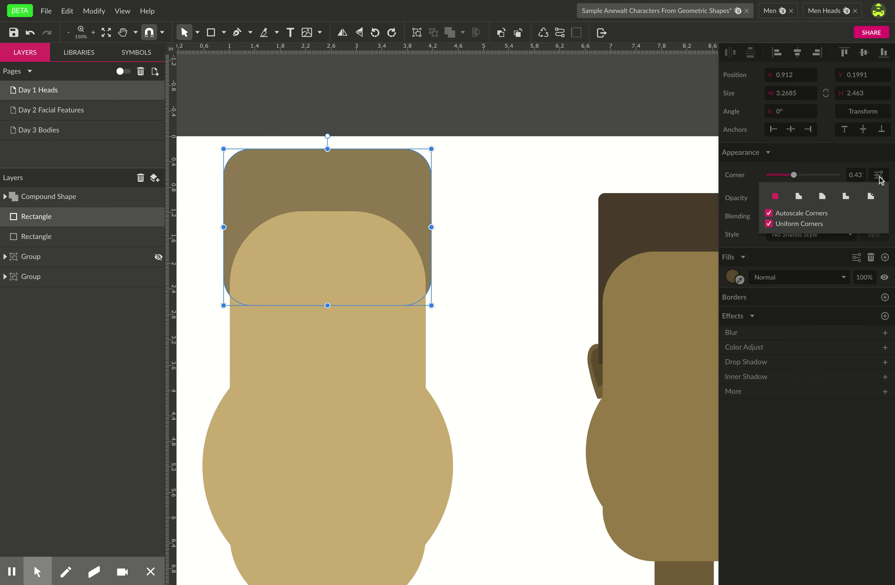
pyautogui.click(796, 225)
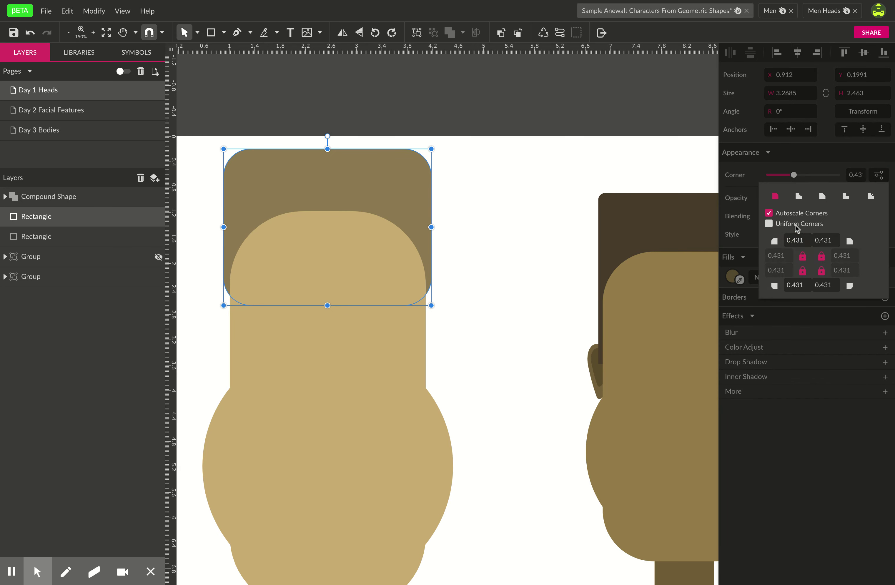
pyautogui.click(802, 256)
pyautogui.click(821, 256)
pyautogui.click(820, 271)
pyautogui.click(802, 270)
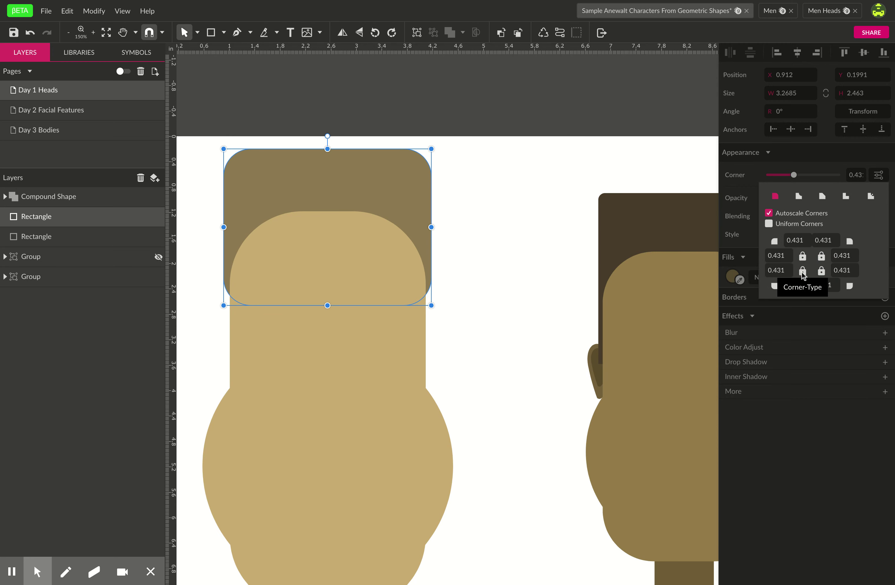
pyautogui.click(337, 187)
pyautogui.scroll(1, 337, 187)
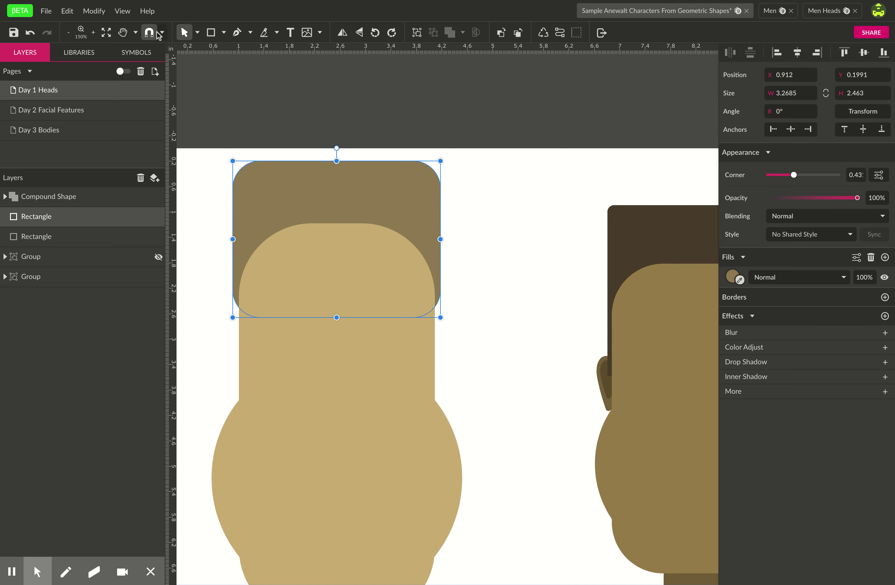
# With Subselect, square the top-left and both bottom corners and enlarge the top-right rounding.
pyautogui.click(198, 33)
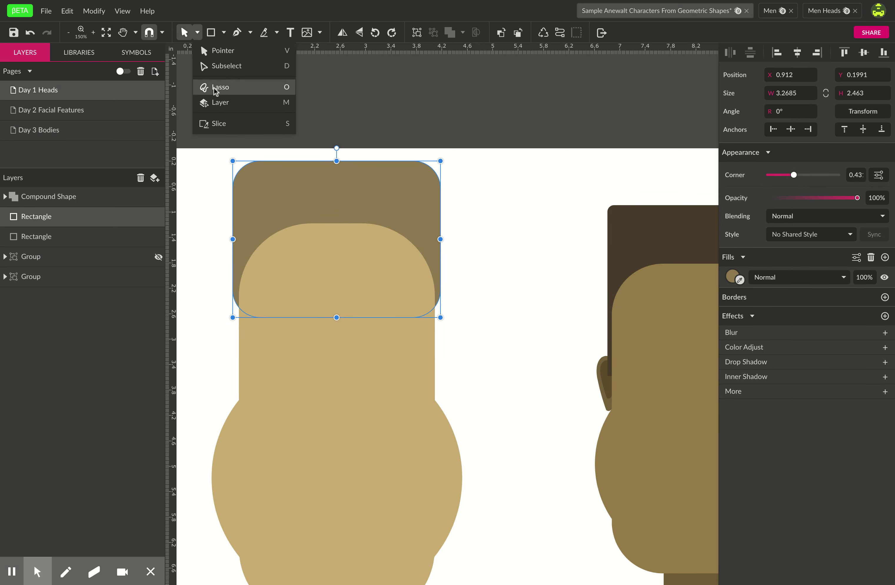
pyautogui.click(202, 64)
pyautogui.moveTo(264, 191); pyautogui.dragTo(235, 172)
pyautogui.moveTo(402, 195); pyautogui.dragTo(343, 246)
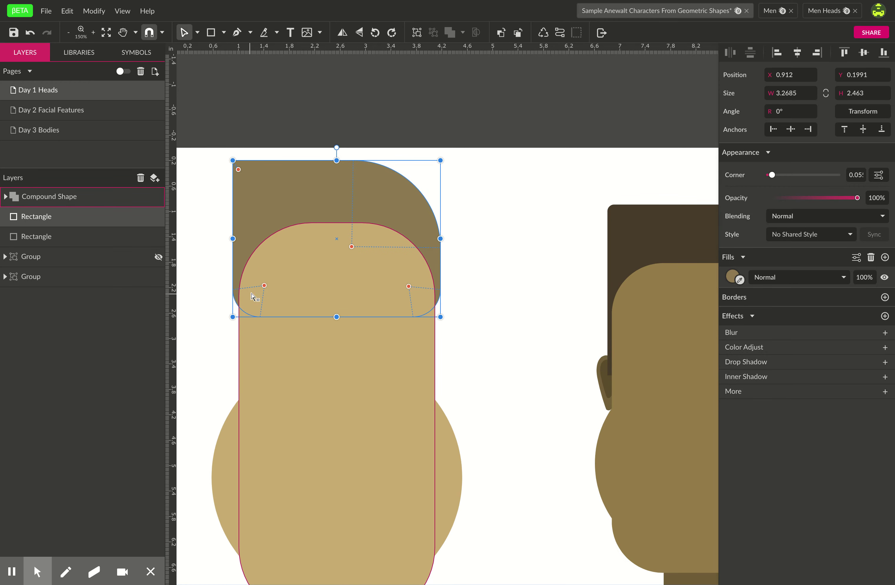
pyautogui.moveTo(264, 285); pyautogui.dragTo(233, 318)
pyautogui.moveTo(408, 286); pyautogui.dragTo(435, 314)
pyautogui.click(349, 201)
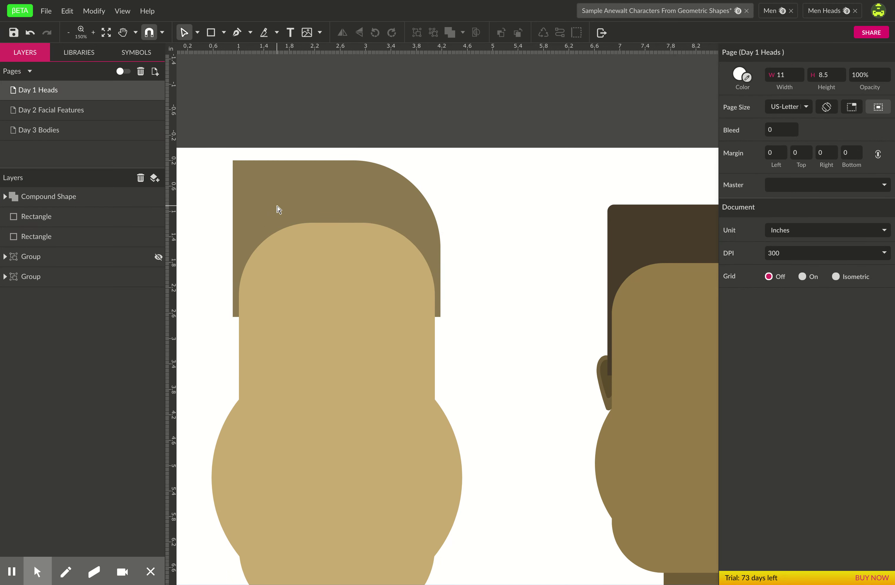
pyautogui.click(304, 189)
pyautogui.click(313, 174)
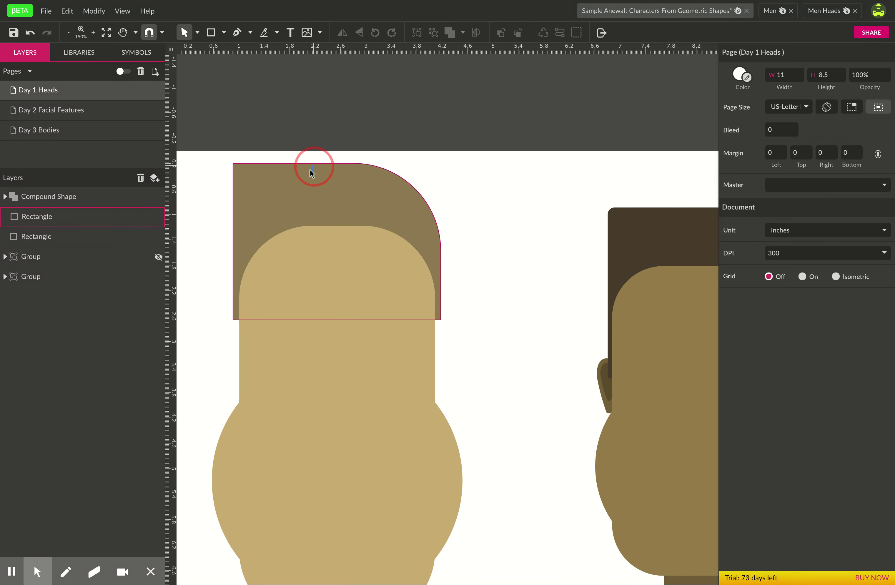
pyautogui.press('space')
pyautogui.moveTo(529, 334); pyautogui.dragTo(495, 272)
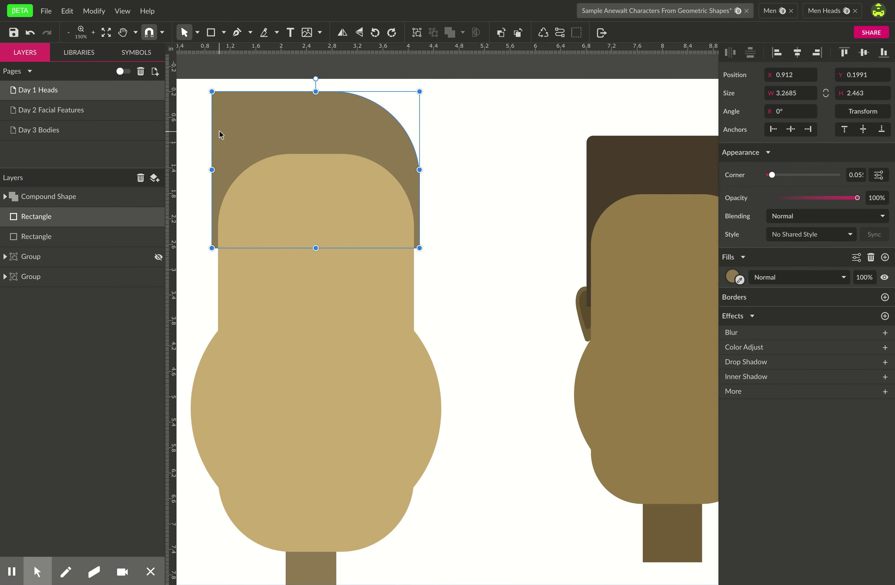
pyautogui.click(223, 33)
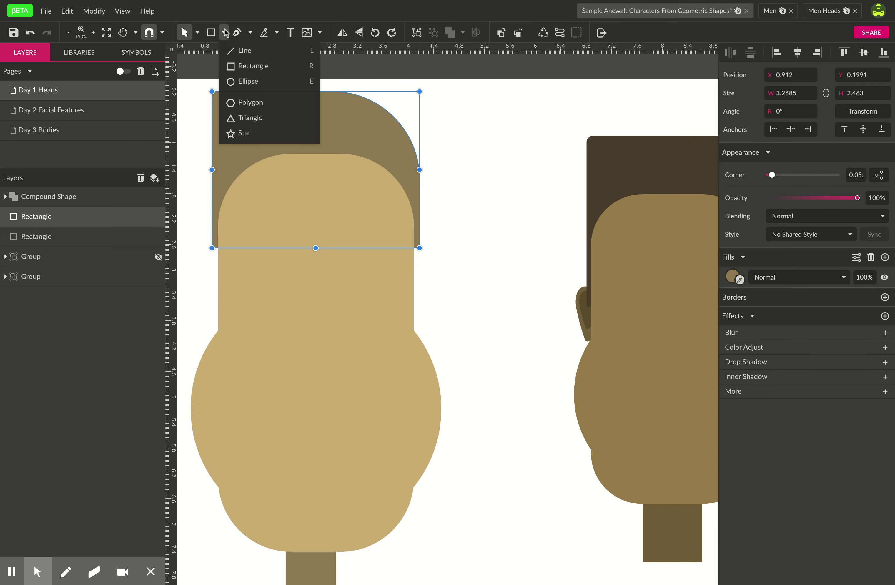
# Draw a 1 × 2.2222 in ellipse right of the face and convert it to a path.
pyautogui.click(233, 81)
pyautogui.moveTo(441, 245); pyautogui.dragTo(487, 379)
pyautogui.moveTo(488, 244)
pyautogui.mouseDown()
pyautogui.moveTo(515, 235)
pyautogui.moveTo(488, 243)
pyautogui.moveTo(505, 238)
pyautogui.mouseUp()
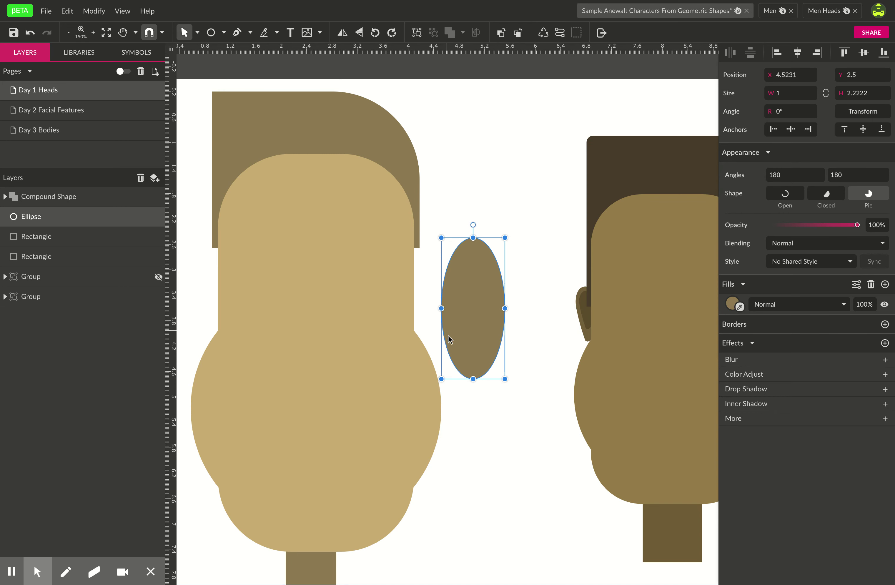
pyautogui.click(560, 36)
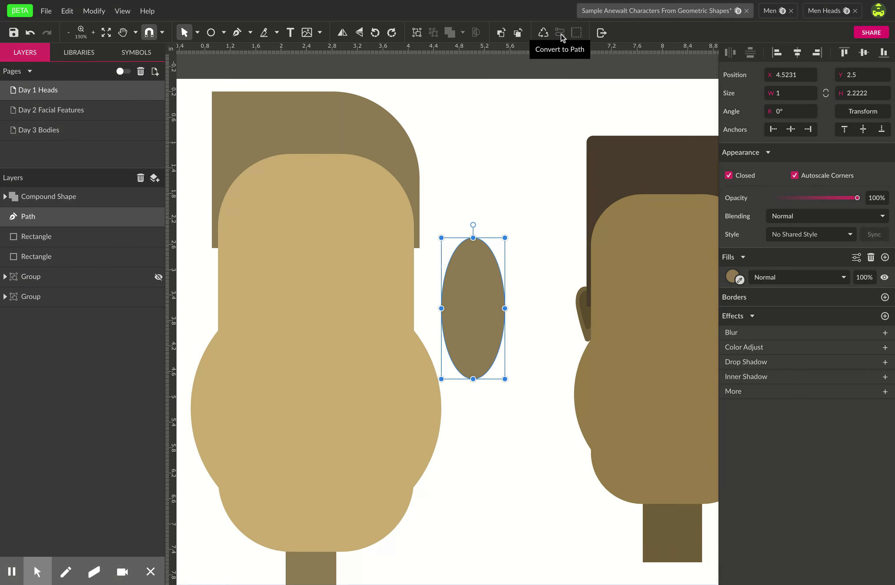
# Drag the ellipse's top, left and right nodes and a curve handle to start an ear outline.
pyautogui.click(199, 34)
pyautogui.click(205, 67)
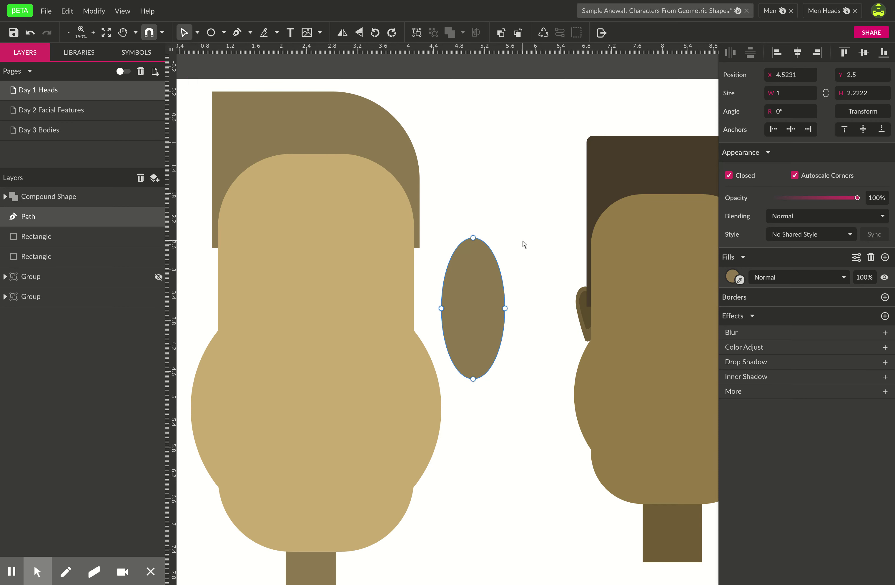
pyautogui.moveTo(473, 239)
pyautogui.mouseDown()
pyautogui.moveTo(475, 206)
pyautogui.moveTo(469, 236)
pyautogui.moveTo(473, 219)
pyautogui.mouseUp()
pyautogui.moveTo(441, 308); pyautogui.dragTo(438, 308)
pyautogui.click(505, 308)
pyautogui.moveTo(504, 308); pyautogui.dragTo(510, 284)
pyautogui.click(510, 324)
pyautogui.moveTo(510, 325); pyautogui.dragTo(508, 325)
pyautogui.moveTo(512, 288); pyautogui.dragTo(507, 292)
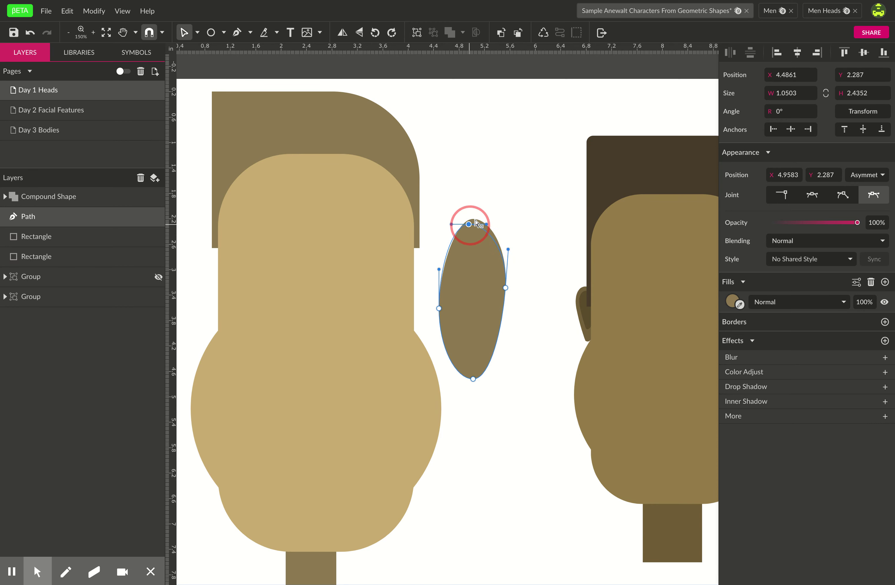
# Round the top, taper the bottom, then shrink the ear to 0.8743 × 1.8657 in beside the face.
pyautogui.moveTo(476, 223); pyautogui.dragTo(472, 235)
pyautogui.click(500, 345)
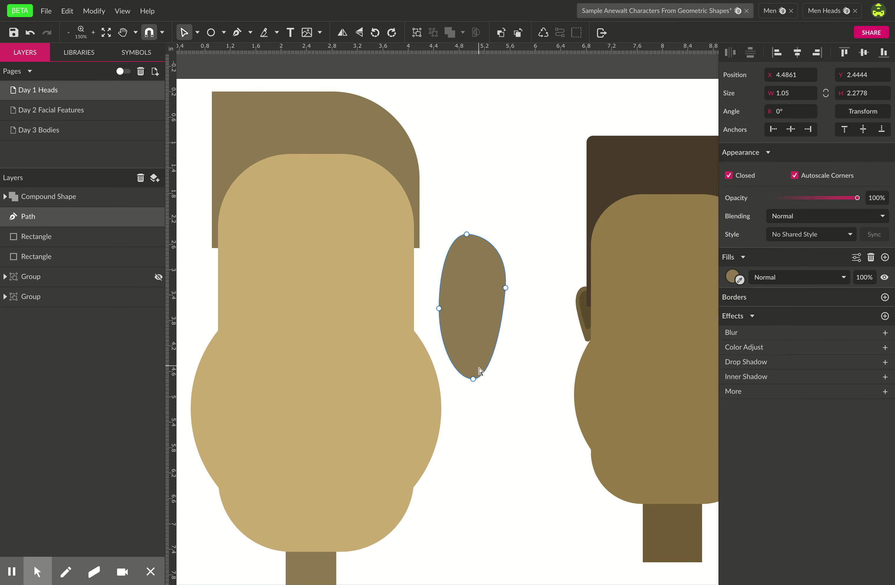
pyautogui.moveTo(473, 378); pyautogui.dragTo(478, 376)
pyautogui.click(505, 372)
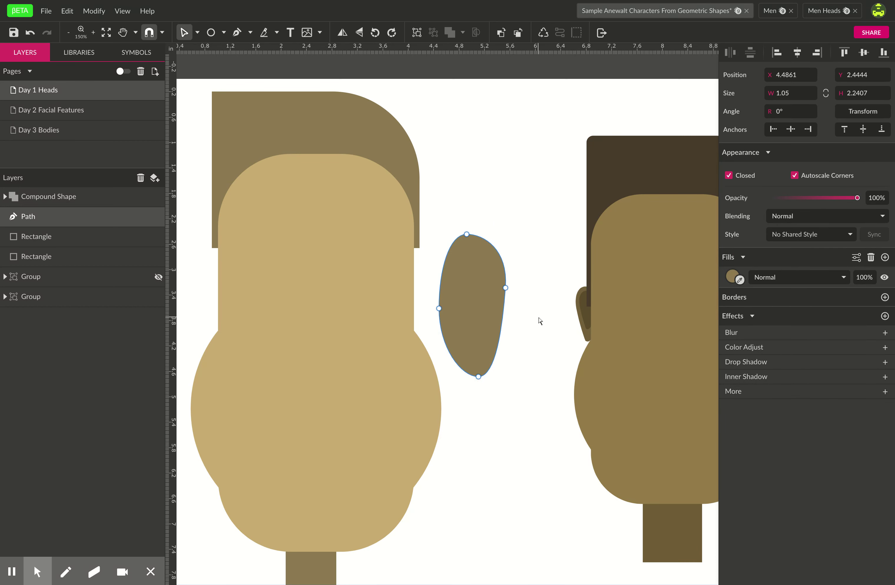
pyautogui.press('Escape')
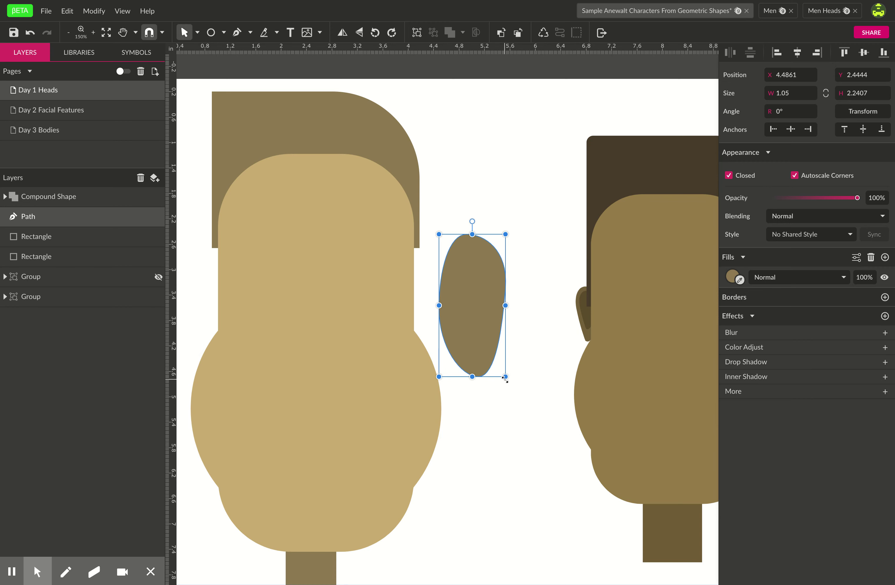
pyautogui.moveTo(505, 376); pyautogui.dragTo(494, 353)
pyautogui.moveTo(471, 316)
pyautogui.mouseDown()
pyautogui.moveTo(459, 307)
pyautogui.moveTo(458, 317)
pyautogui.mouseUp()
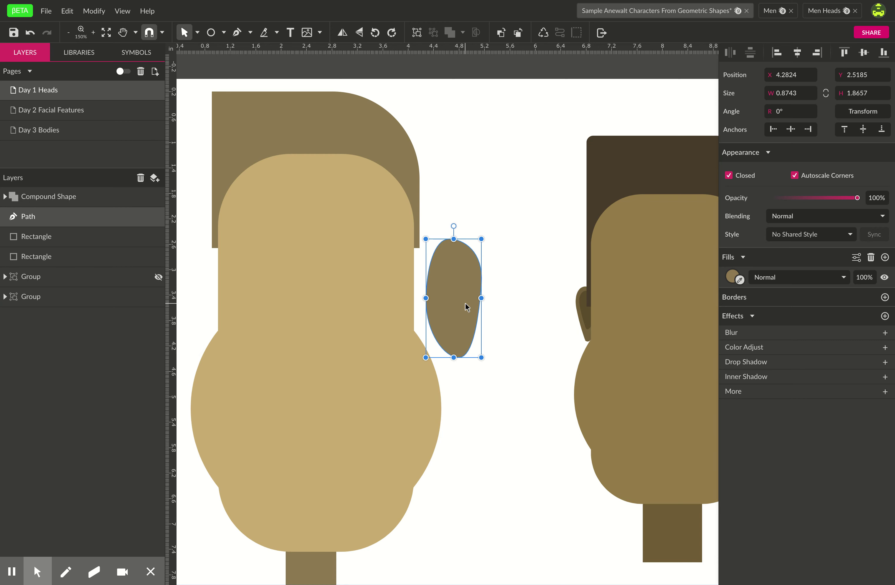
# Duplicate the ear, shrink the copy into an inner ear, and fill it a darker brown.
pyautogui.hotkey('ctrl', 'd')
pyautogui.moveTo(460, 319)
pyautogui.mouseDown()
pyautogui.moveTo(471, 326)
pyautogui.moveTo(462, 322)
pyautogui.mouseUp()
pyautogui.hotkey('ctrl', 'z')
pyautogui.moveTo(481, 358); pyautogui.dragTo(463, 326)
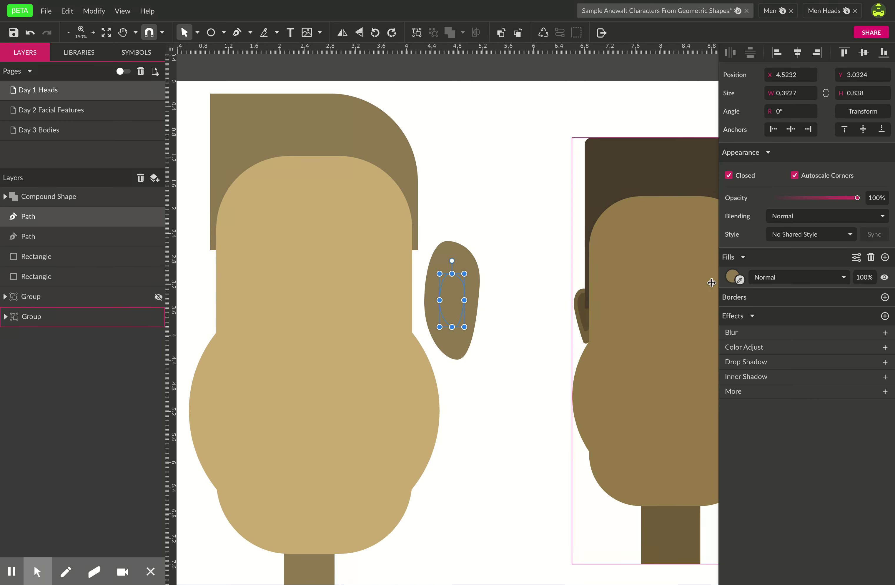
pyautogui.click(729, 279)
pyautogui.moveTo(787, 338); pyautogui.dragTo(789, 352)
pyautogui.click(453, 229)
# Resize both ear shapes to 0.5203 × 1.4167 in against the face's right edge and group them.
pyautogui.moveTo(511, 224); pyautogui.dragTo(442, 357)
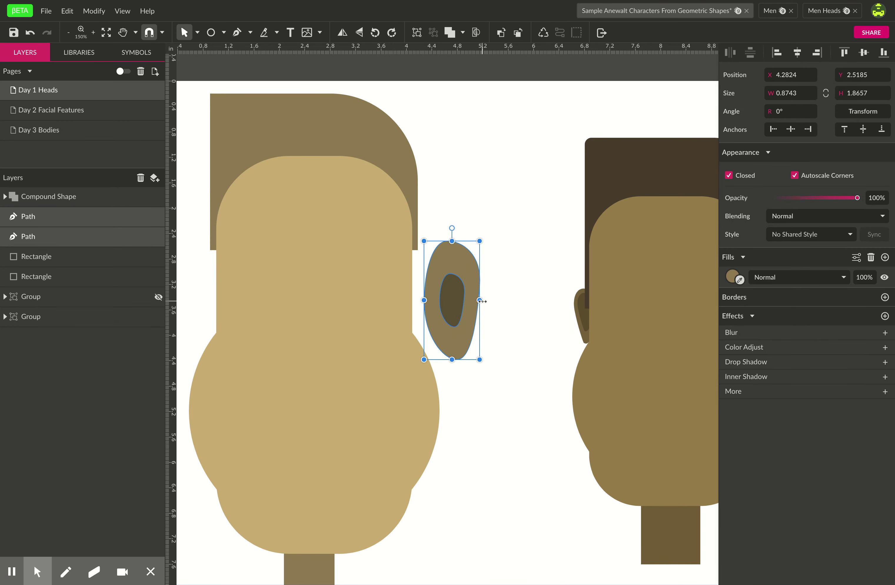
pyautogui.moveTo(479, 300); pyautogui.dragTo(452, 286)
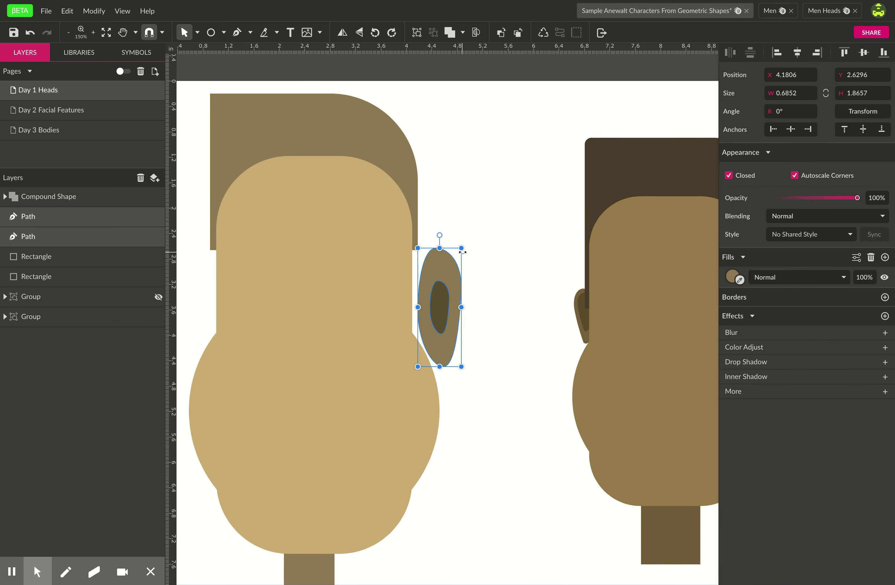
pyautogui.moveTo(461, 249); pyautogui.dragTo(450, 276)
pyautogui.moveTo(435, 310); pyautogui.dragTo(453, 264)
pyautogui.click(454, 308)
pyautogui.click(427, 314)
pyautogui.click(466, 316)
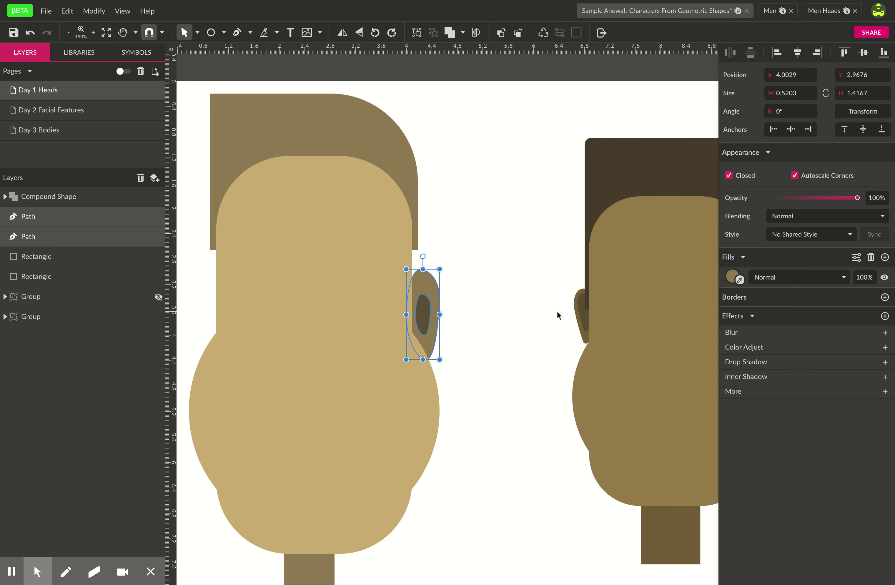
pyautogui.hotkey('ctrl', 'g')
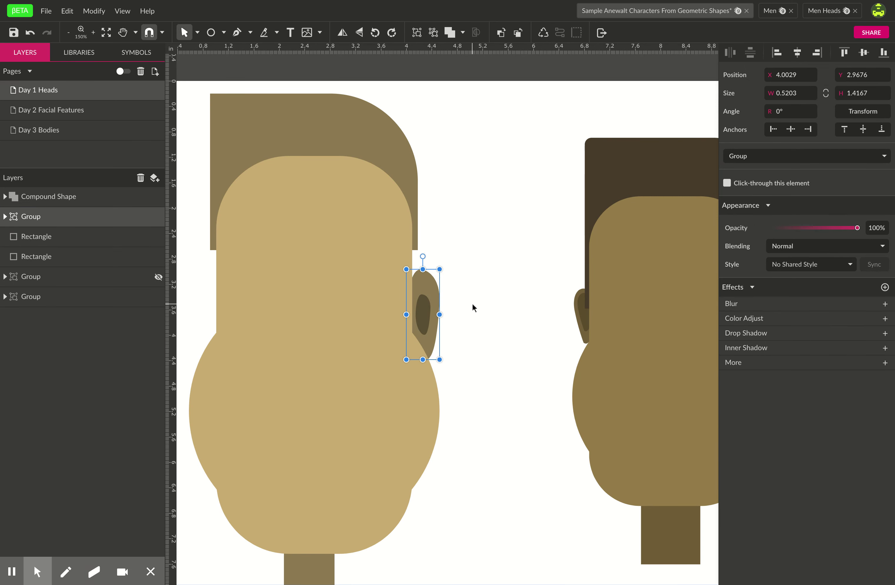
# Duplicate the ear group, flip it horizontally, and place the copy against the face's left edge.
pyautogui.hotkey('ctrl', 'd')
pyautogui.moveTo(428, 314); pyautogui.dragTo(503, 314)
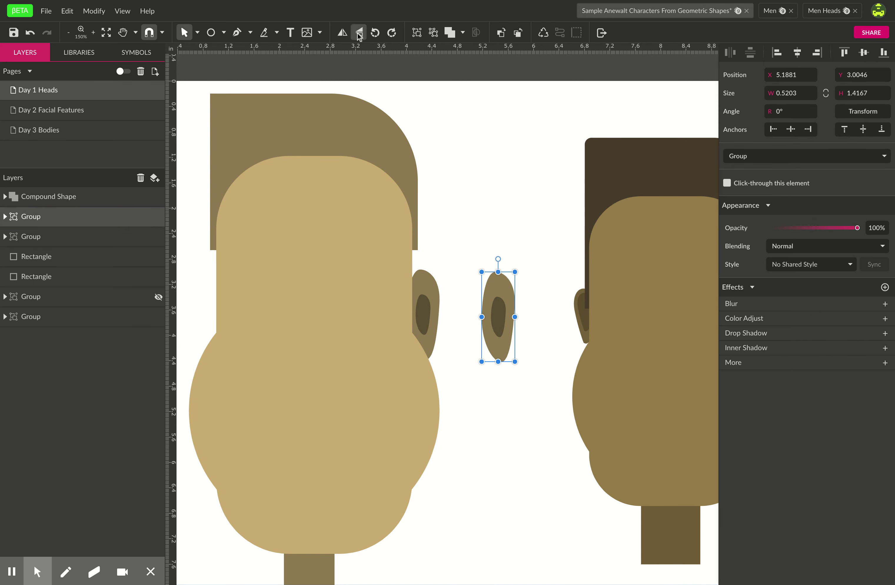
pyautogui.click(342, 32)
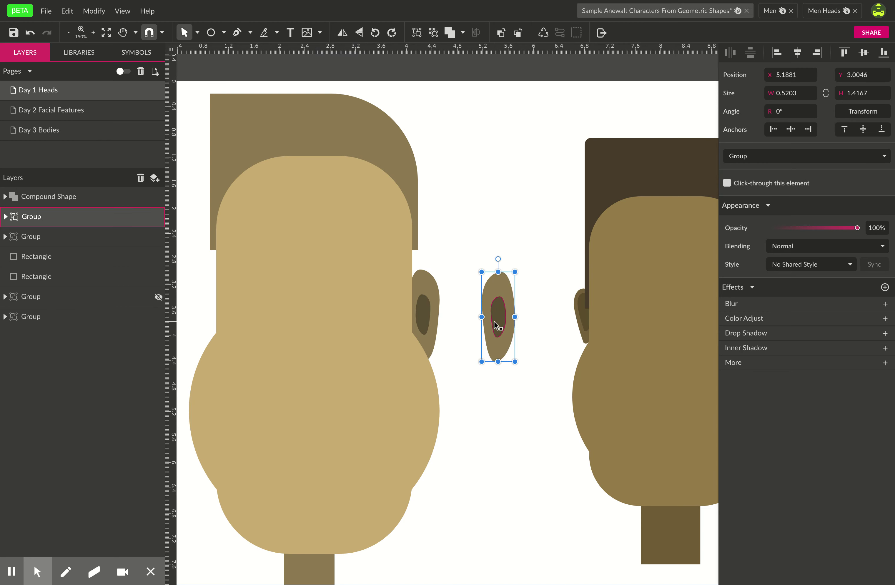
pyautogui.moveTo(497, 315); pyautogui.dragTo(278, 319)
pyautogui.press('space')
pyautogui.press('space')
# Fill the hair rectangle with deep brown #605136 and zoom to view both heads.
pyautogui.keyDown('alt'); pyautogui.click(539, 415); pyautogui.keyUp('alt')
pyautogui.moveTo(549, 420); pyautogui.dragTo(563, 447)
pyautogui.click(485, 314)
pyautogui.click(438, 194)
pyautogui.click(732, 276)
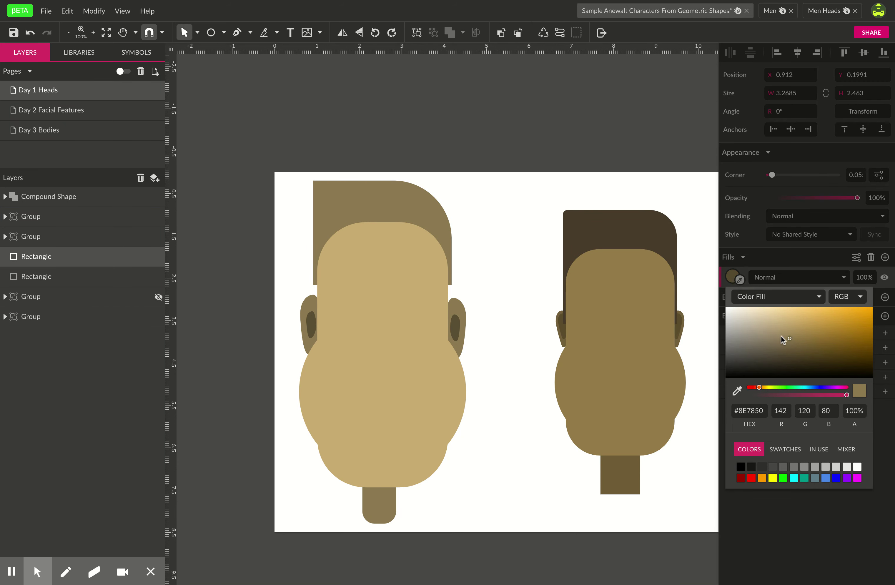
pyautogui.click(789, 341)
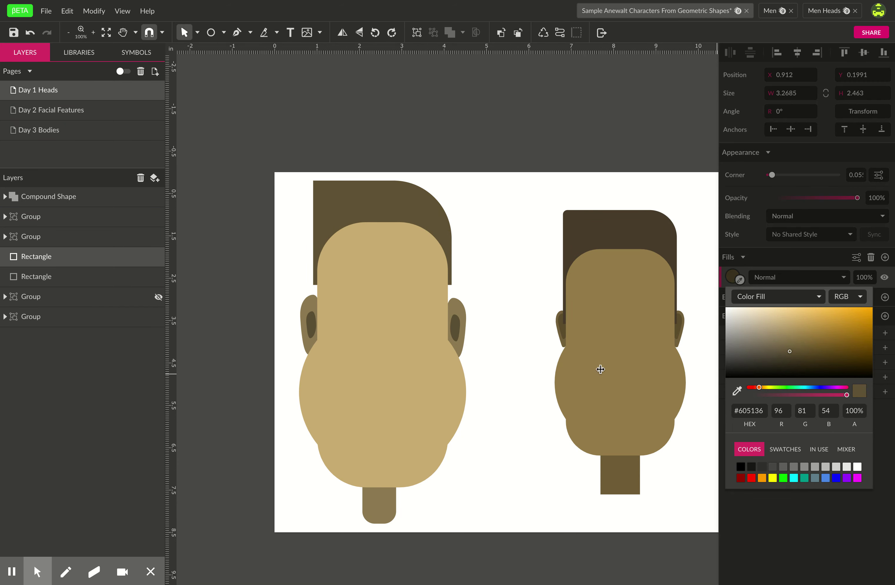
pyautogui.click(511, 266)
pyautogui.press('z')
pyautogui.keyDown('alt'); pyautogui.click(513, 402); pyautogui.keyUp('alt')
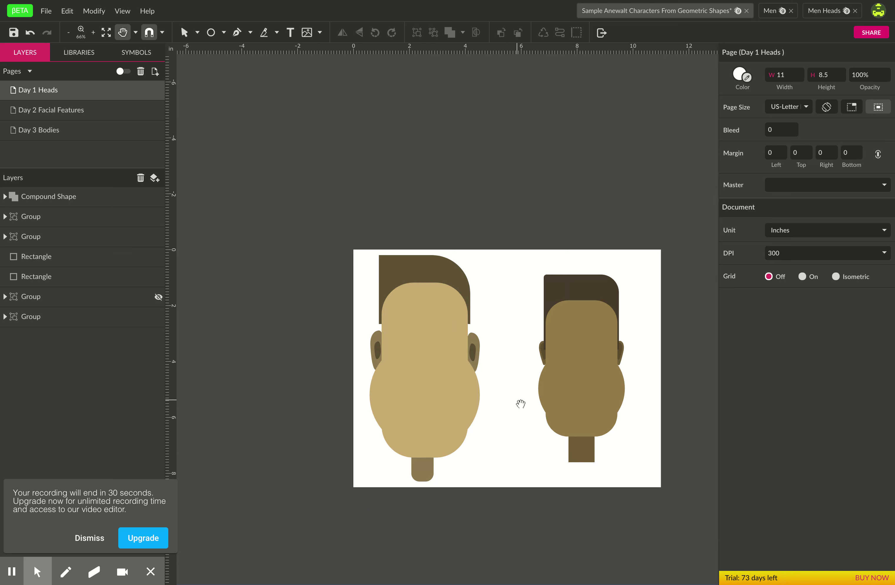
pyautogui.click(500, 402)
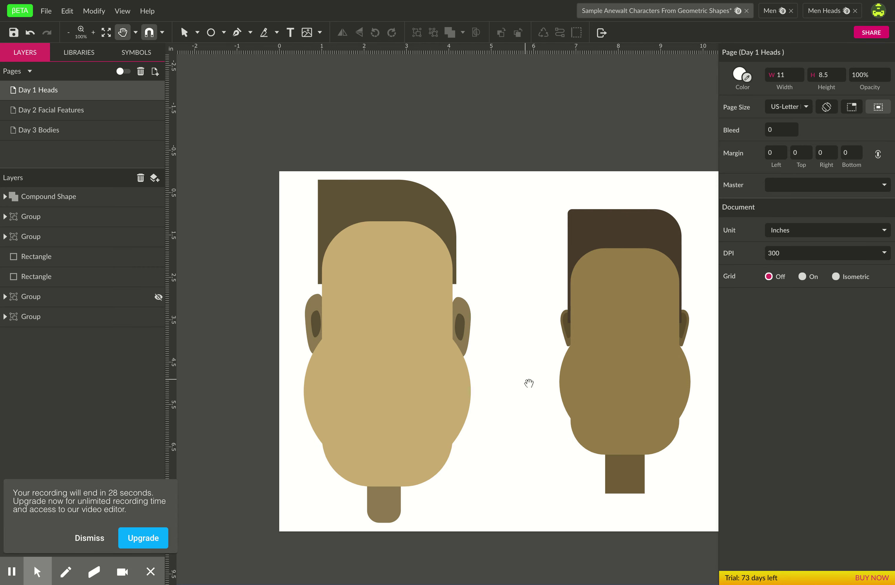
pyautogui.press('v')
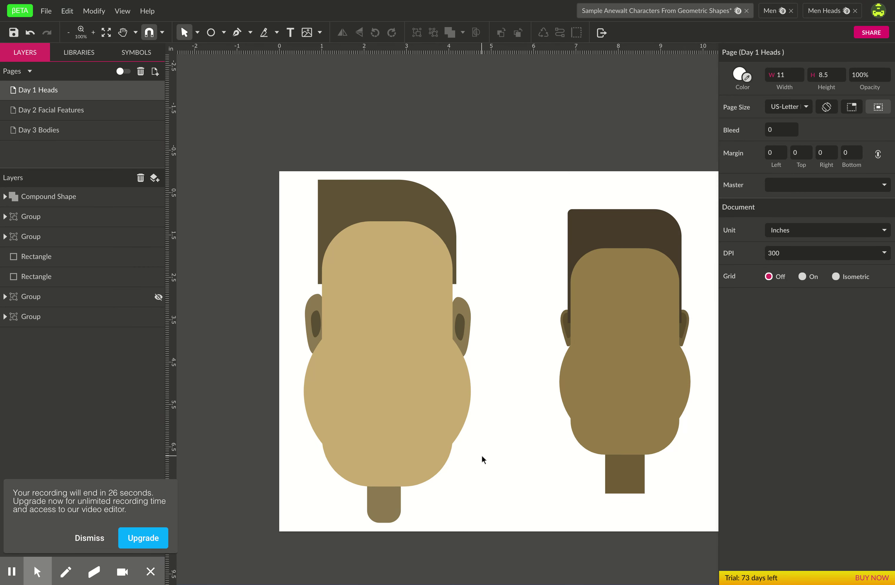